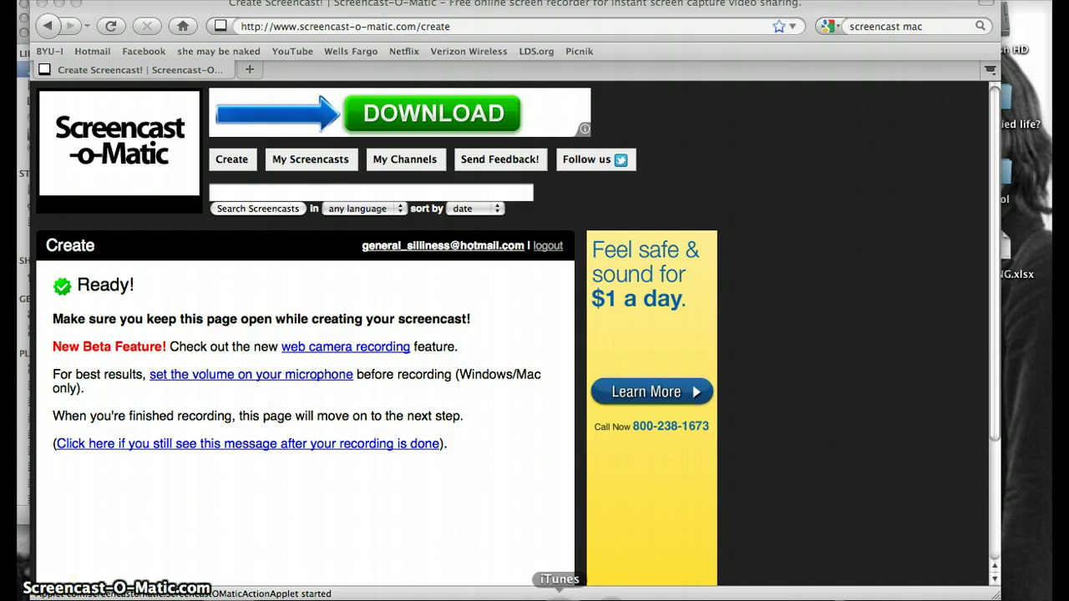
# - Launch GarageBand from the Dock and create a Voice-template project named 'My Track'
pyautogui.moveTo(585, 595)
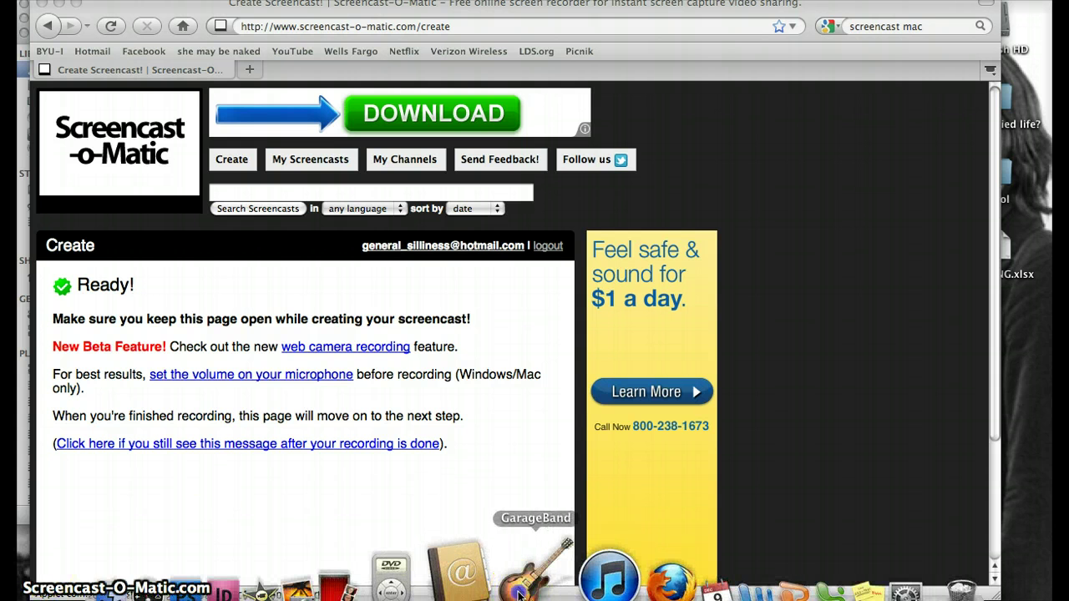
pyautogui.click(519, 593)
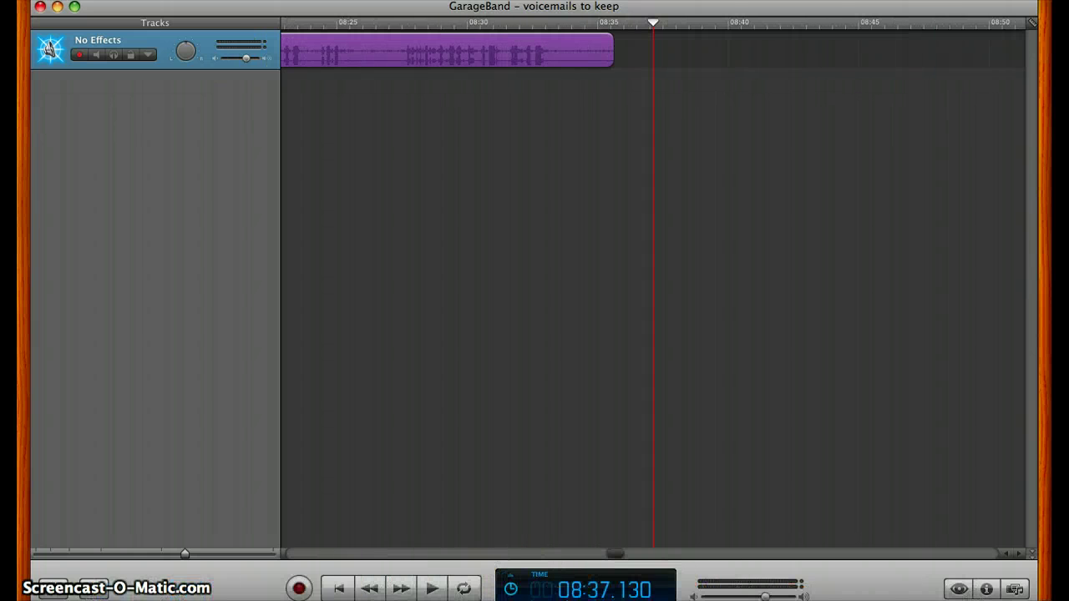
pyautogui.click(159, 1)
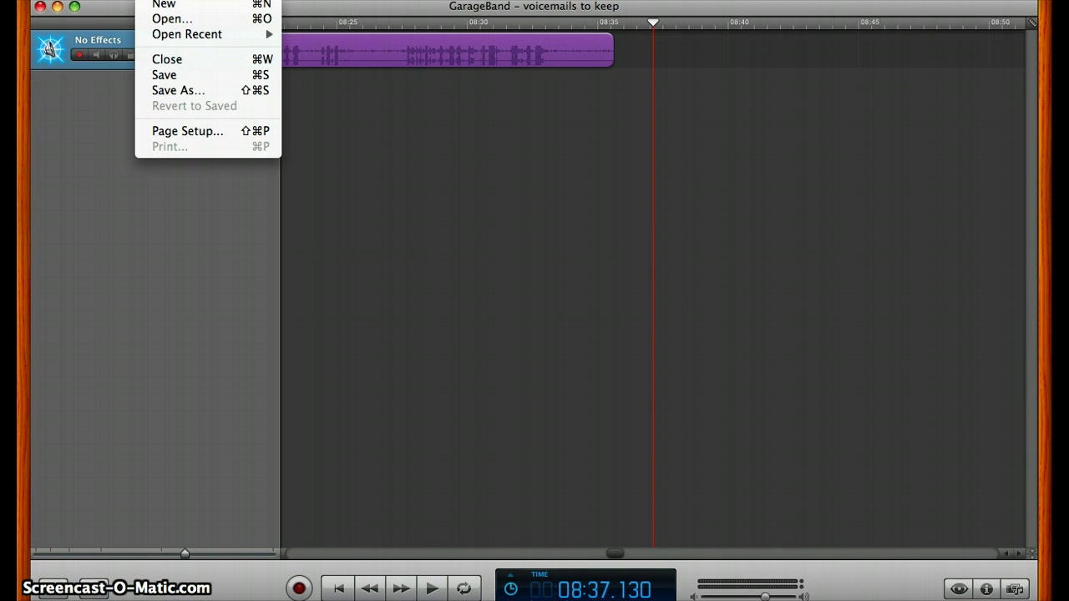
pyautogui.click(164, 5)
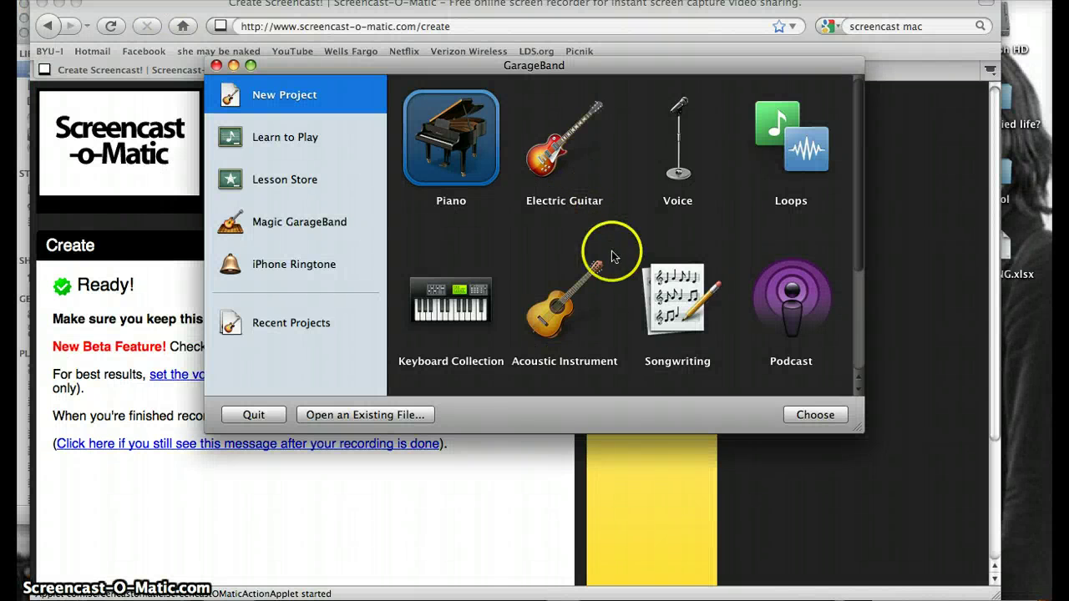
pyautogui.click(680, 162)
pyautogui.click(813, 414)
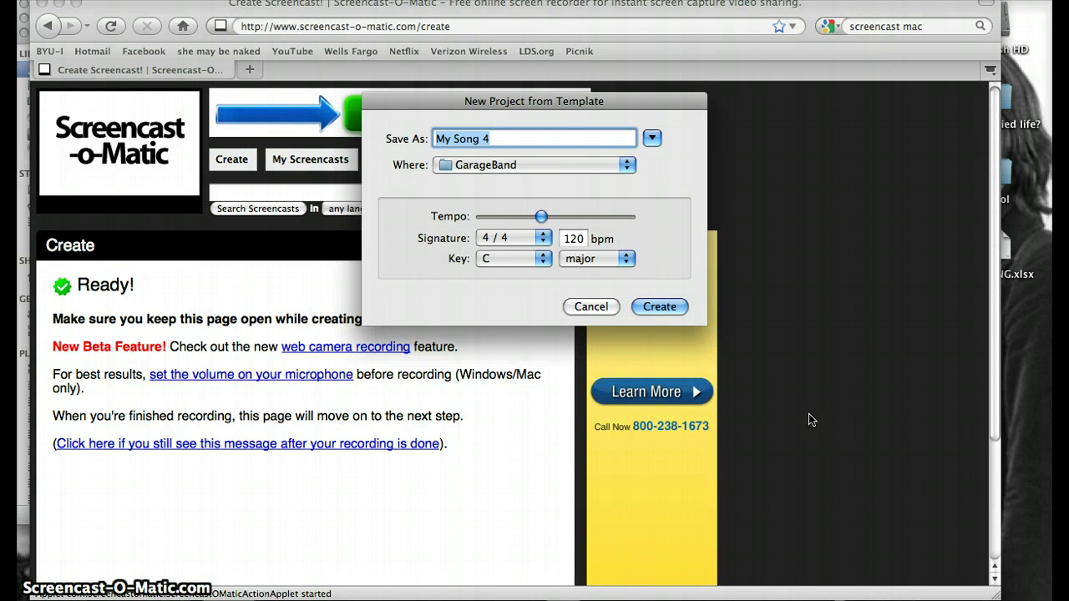
pyautogui.write('My Track')
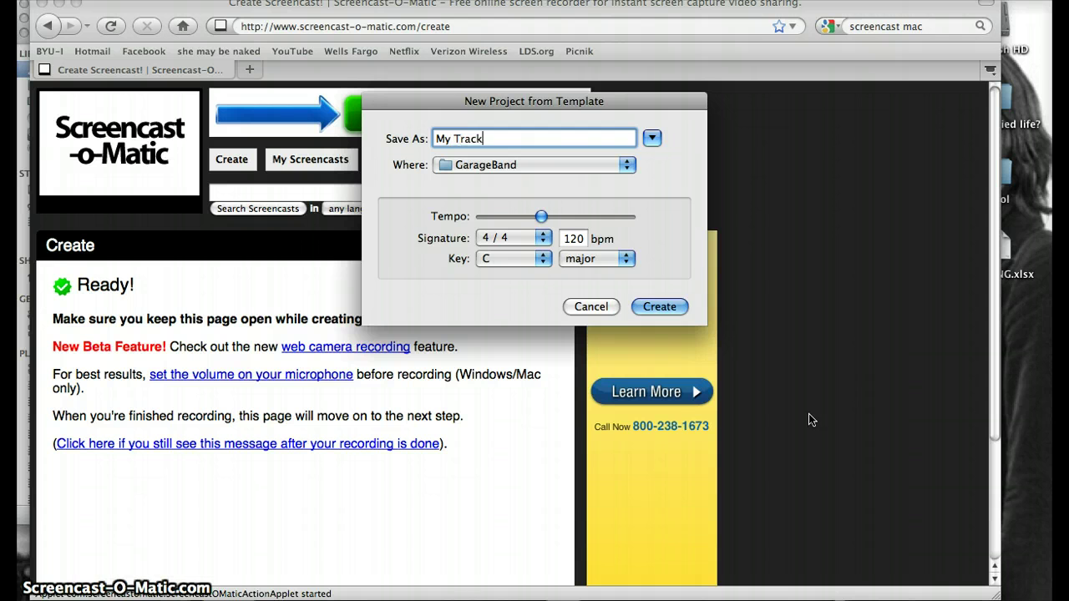
pyautogui.click(666, 306)
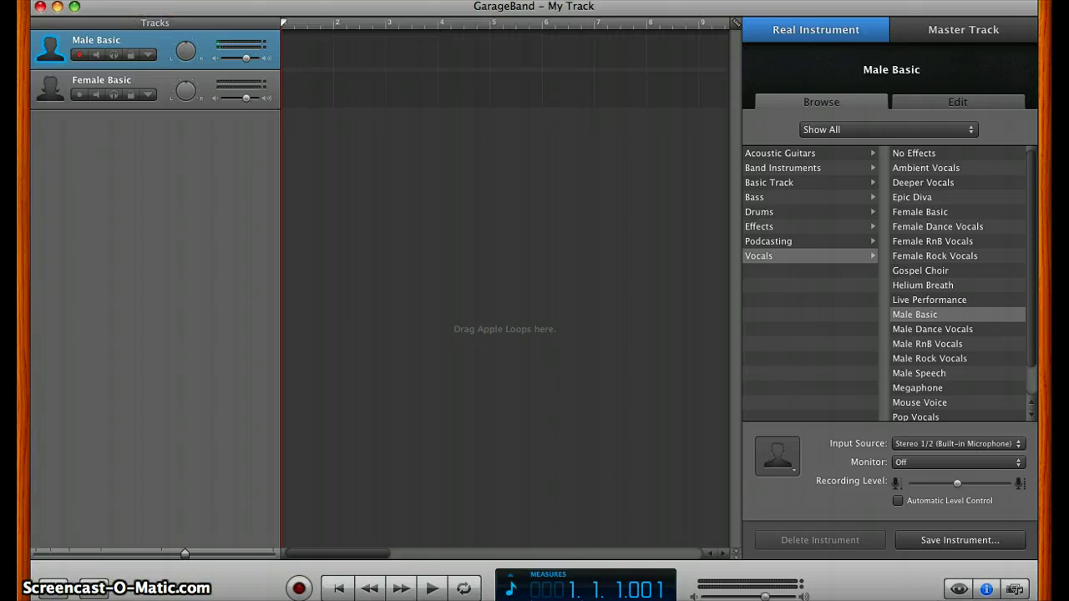
# - Delete the Male Basic track from the Track menu
pyautogui.click(229, 0)
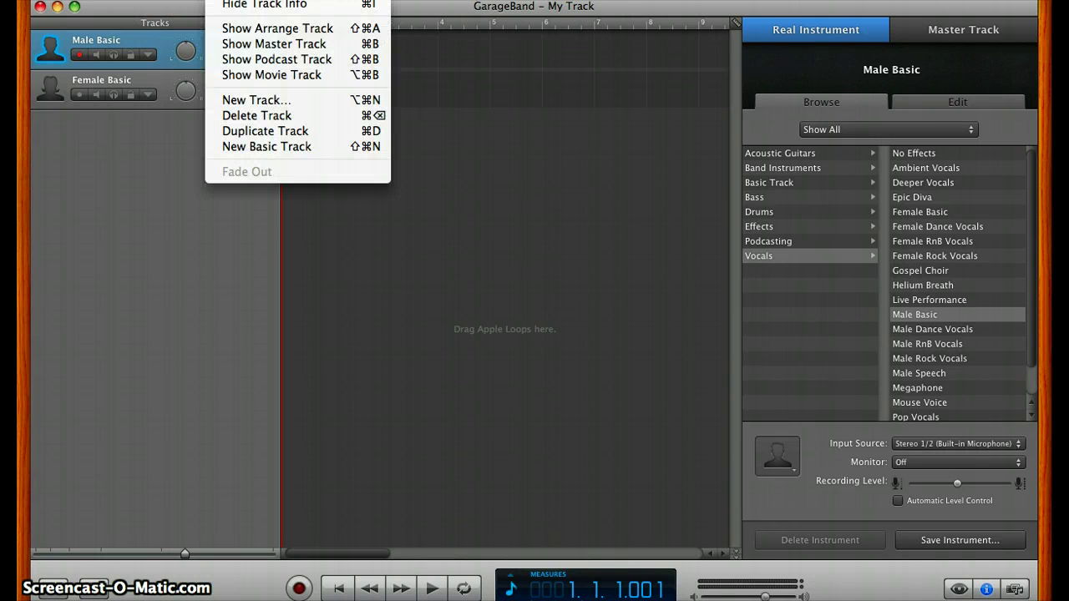
pyautogui.click(240, 118)
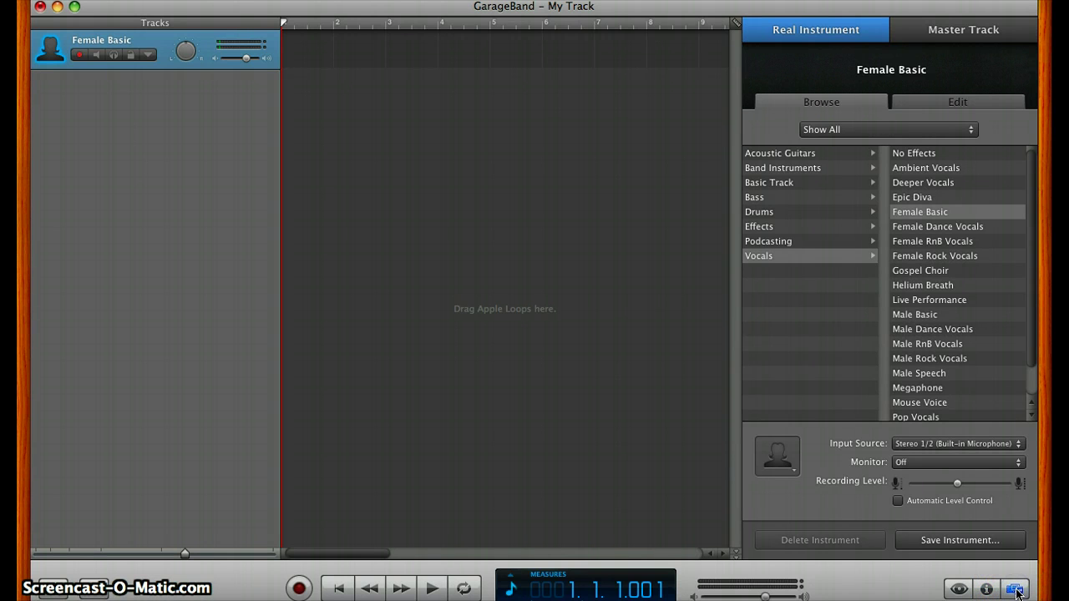
# - Show the iTunes audio library in the Media Browser, sorted by song name
pyautogui.click(1015, 590)
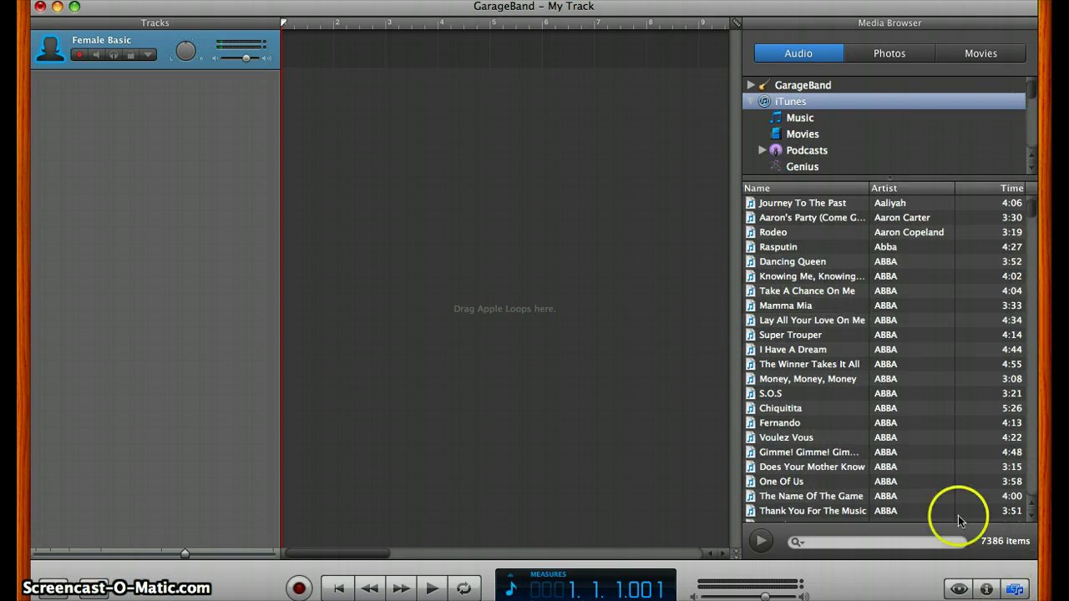
pyautogui.click(823, 188)
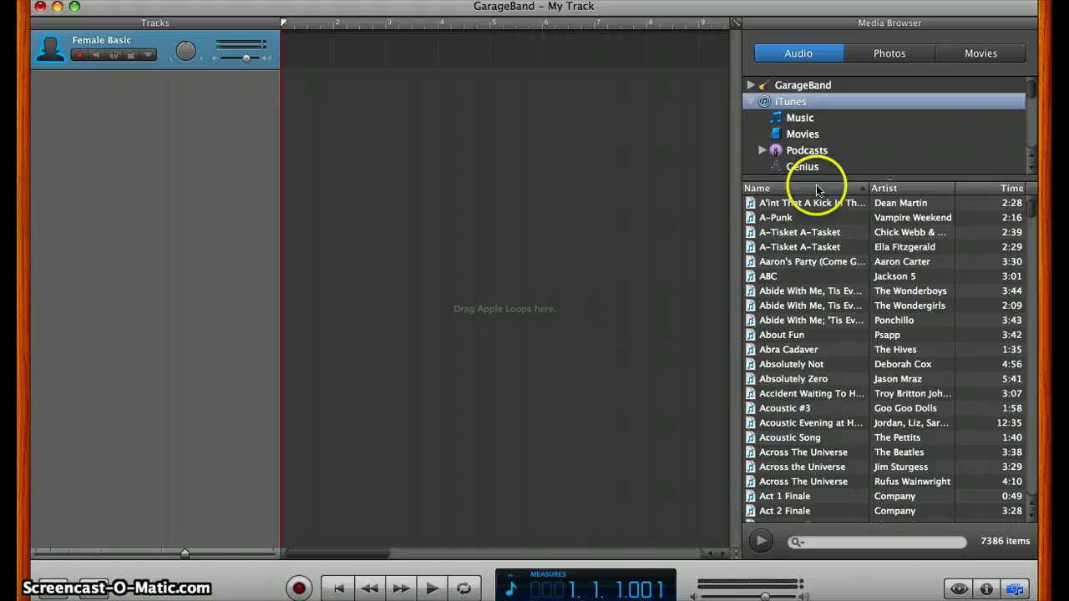
pyautogui.click(917, 191)
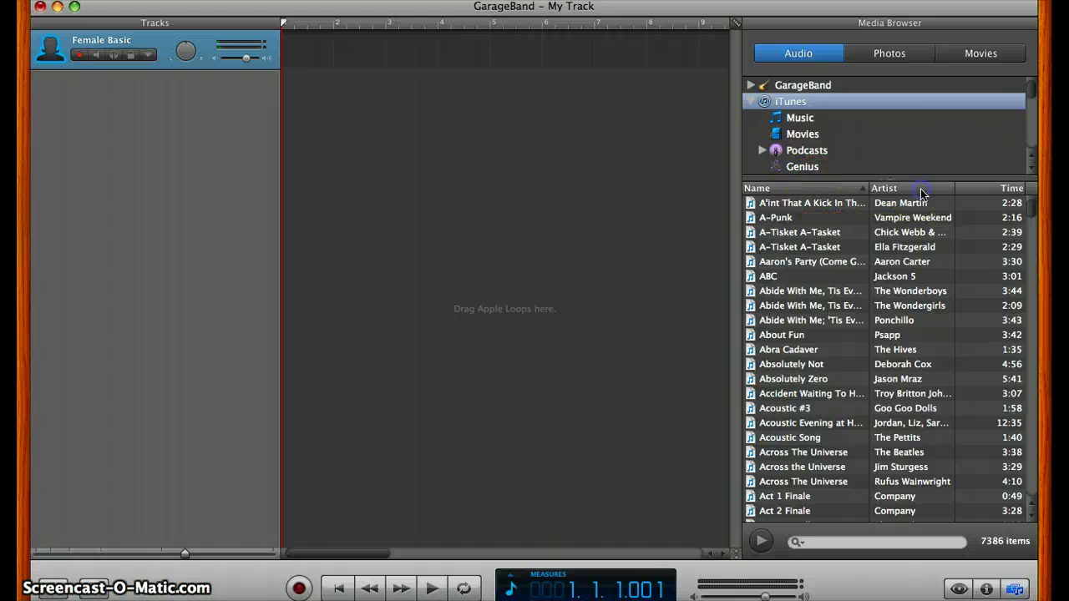
pyautogui.click(824, 191)
# - Find 'poor' and drag the 6:44 Poor Unfortunate Souls song to the timeline start
pyautogui.click(822, 282)
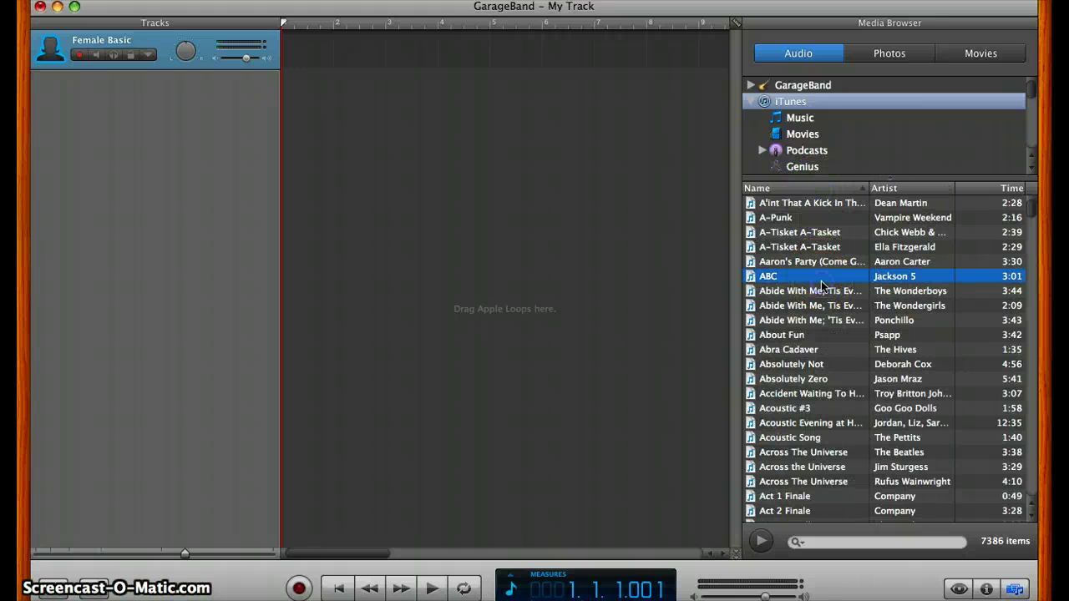
pyautogui.write('poor')
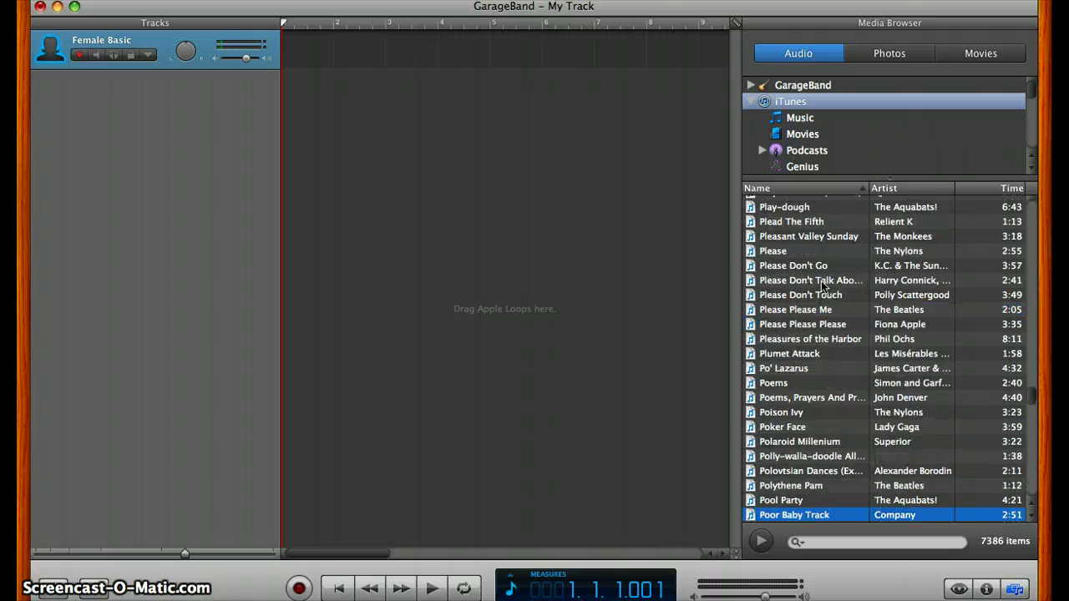
pyautogui.scroll(-5, 786, 376)
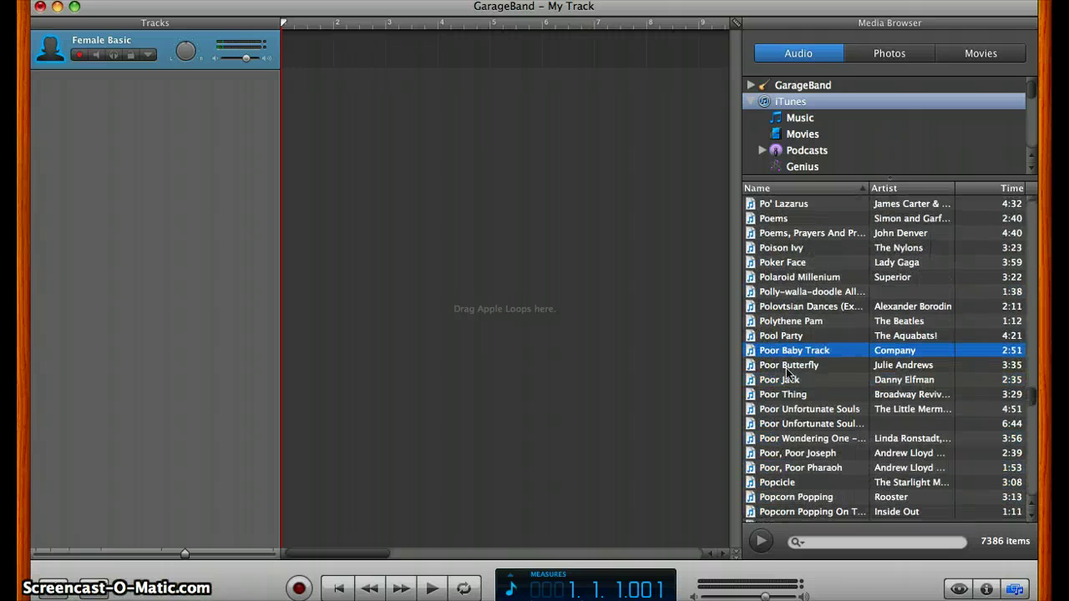
pyautogui.click(795, 386)
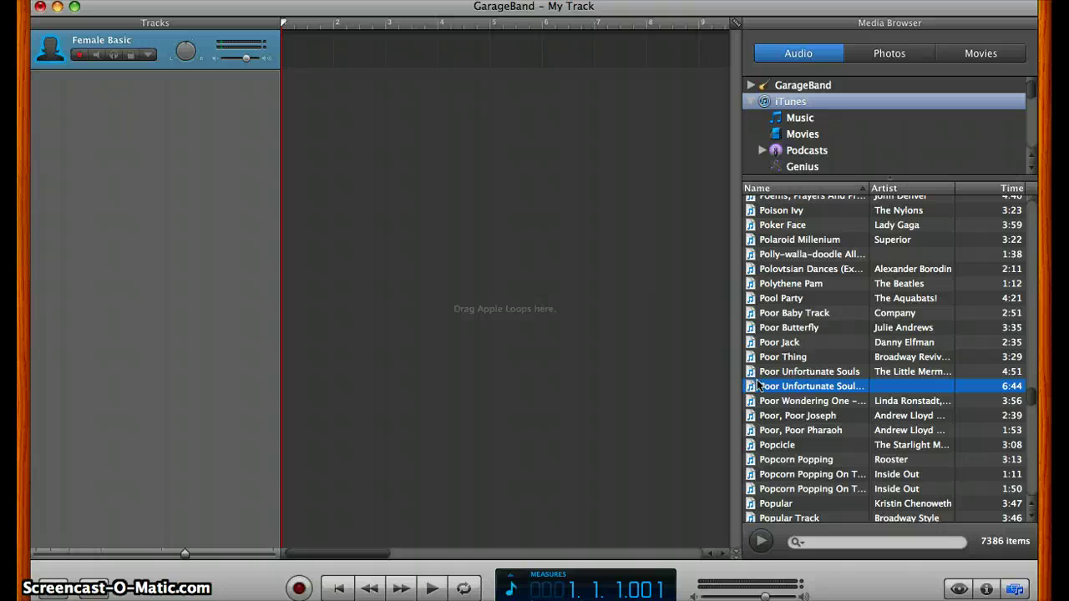
pyautogui.moveTo(358, 225); pyautogui.dragTo(295, 100)
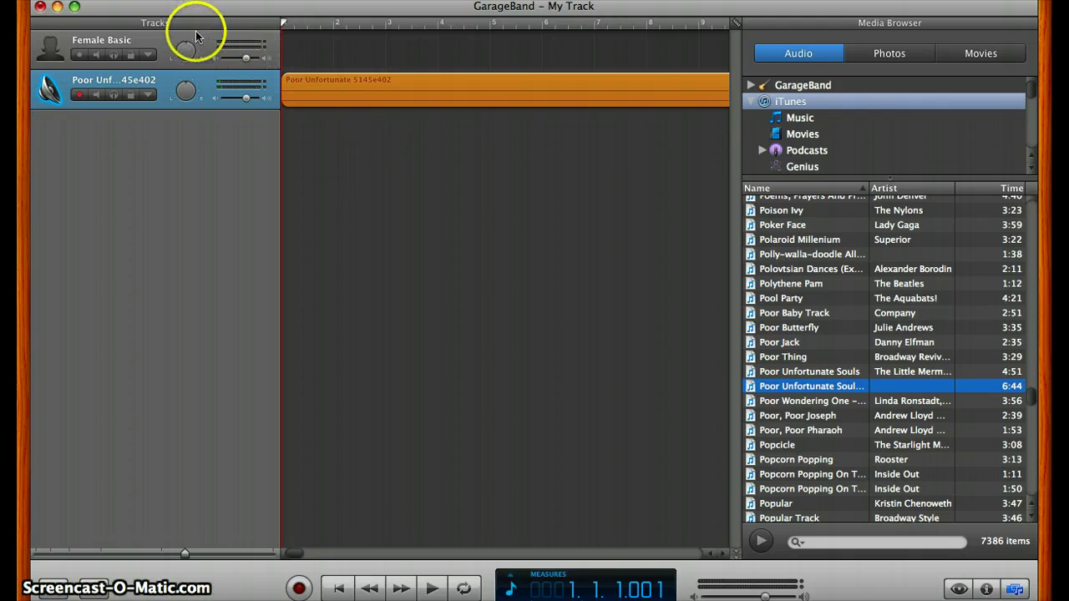
# - Select the Female Basic track and raise its microphone recording level to about 82% in Track Info
pyautogui.moveTo(197, 38); pyautogui.dragTo(186, 36)
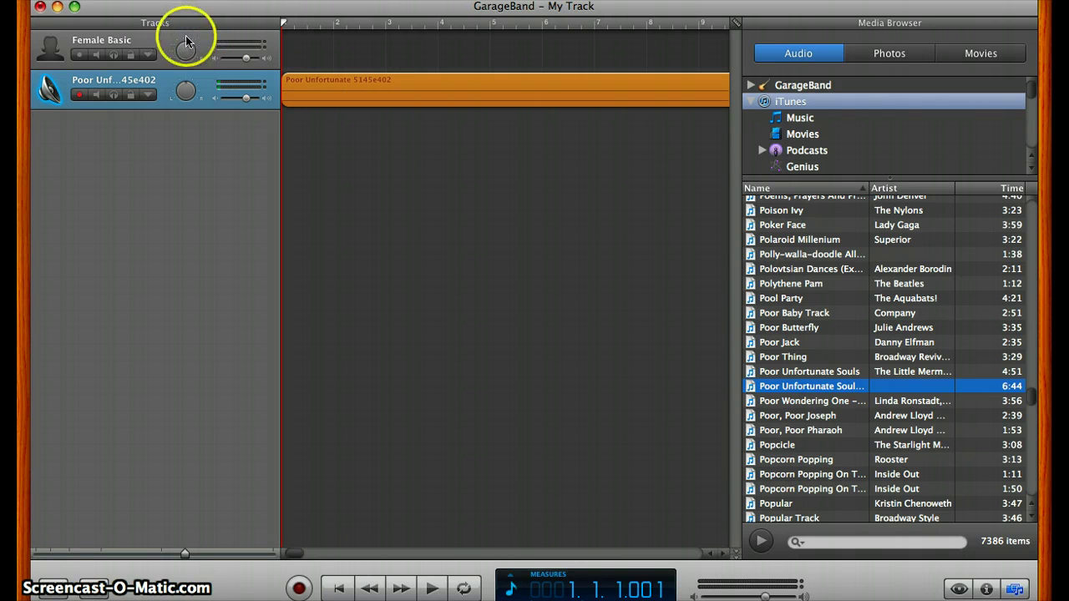
pyautogui.click(158, 38)
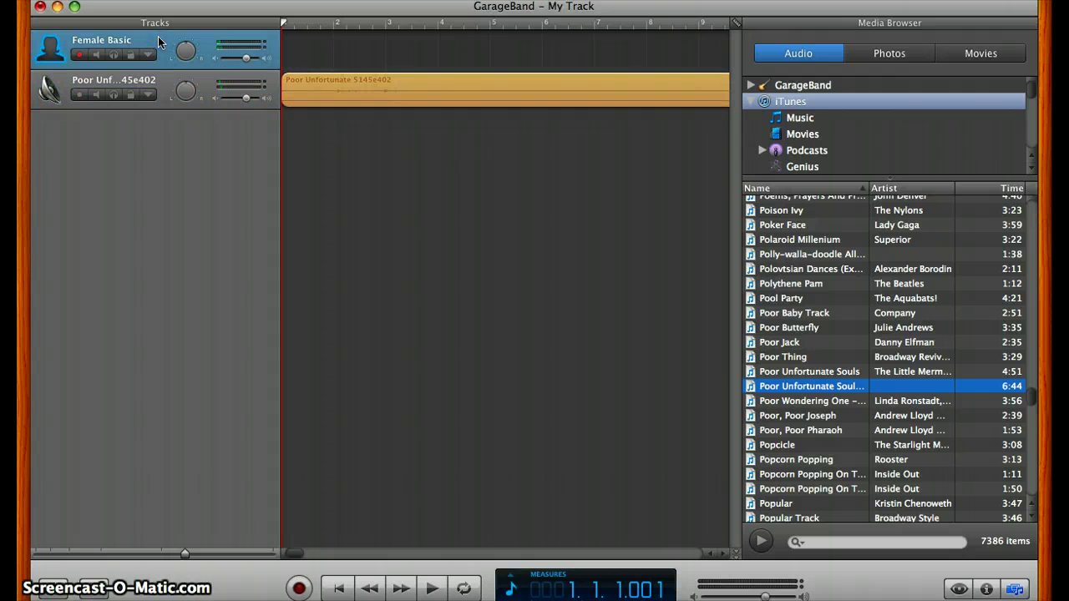
pyautogui.click(985, 590)
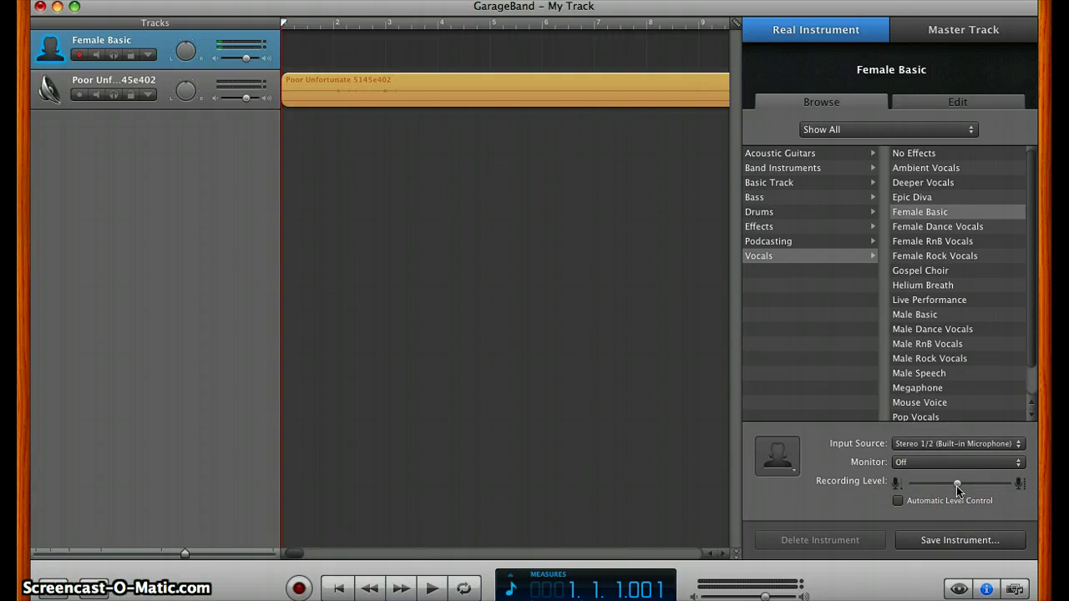
pyautogui.moveTo(957, 488)
pyautogui.mouseDown()
pyautogui.moveTo(990, 490)
pyautogui.moveTo(948, 487)
pyautogui.mouseUp()
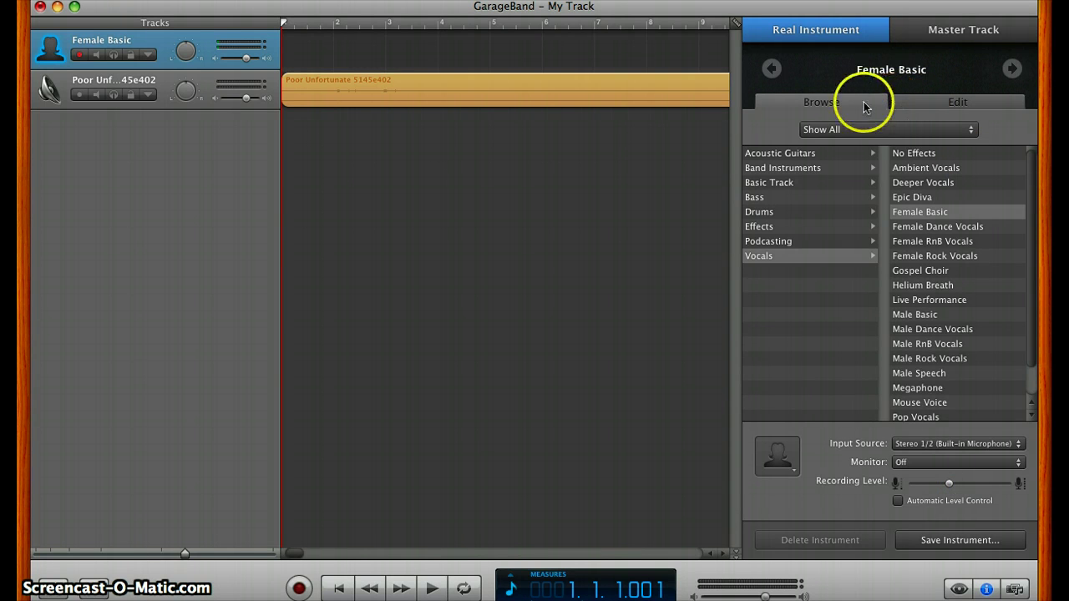
# - Show the Female Basic track's effects list and check its Master Reverb amount, about 6%
pyautogui.click(921, 104)
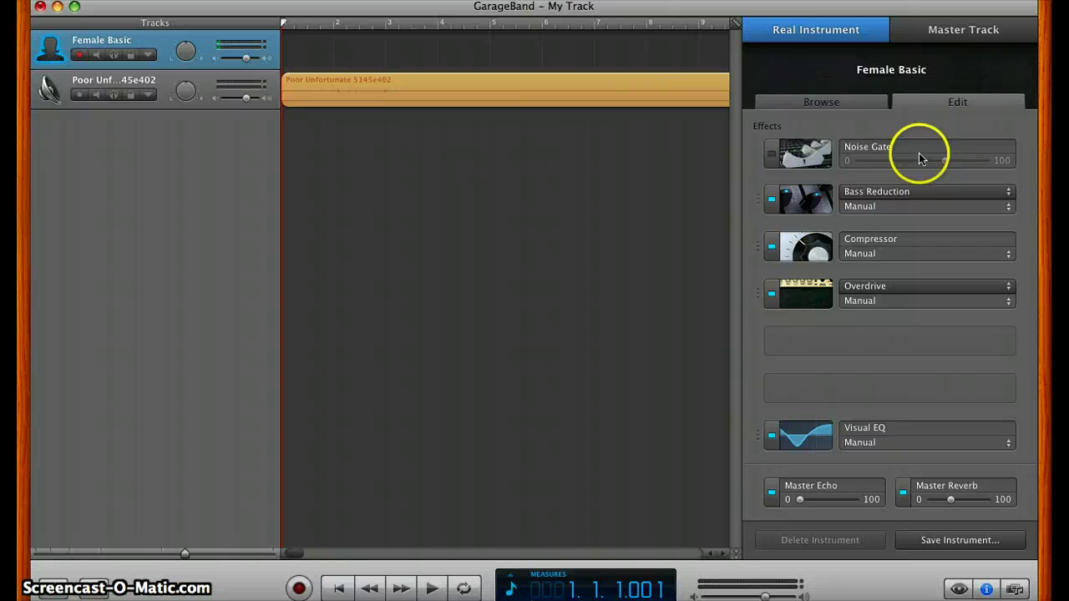
pyautogui.click(949, 500)
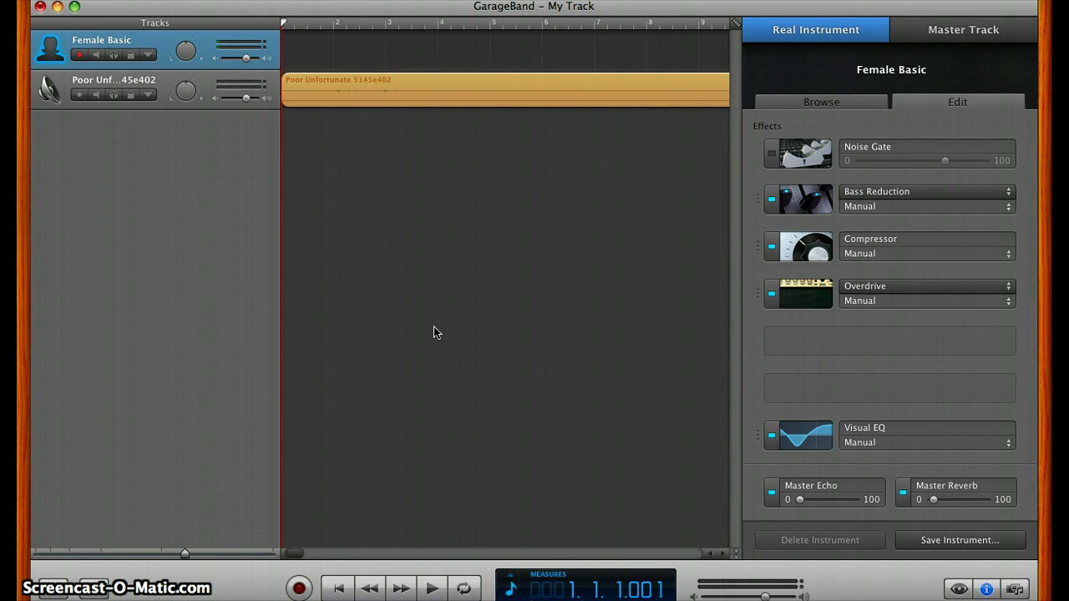
# - Record a vocal take on Female Basic over the Poor Unfortunate Souls backing, then stop playback
pyautogui.click(171, 20)
pyautogui.click(208, 441)
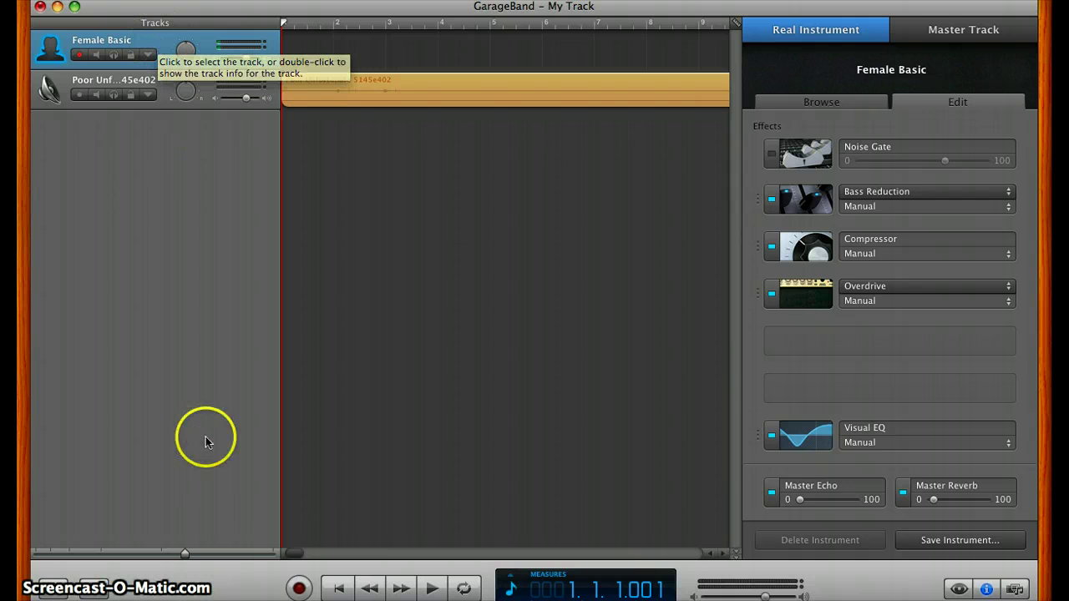
pyautogui.click(299, 588)
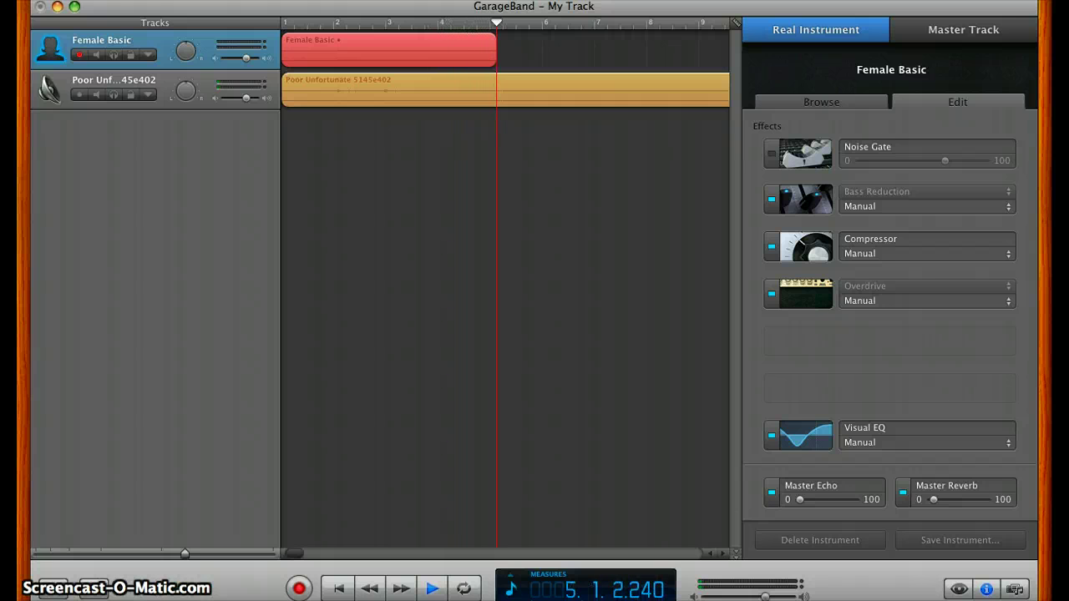
pyautogui.click(300, 589)
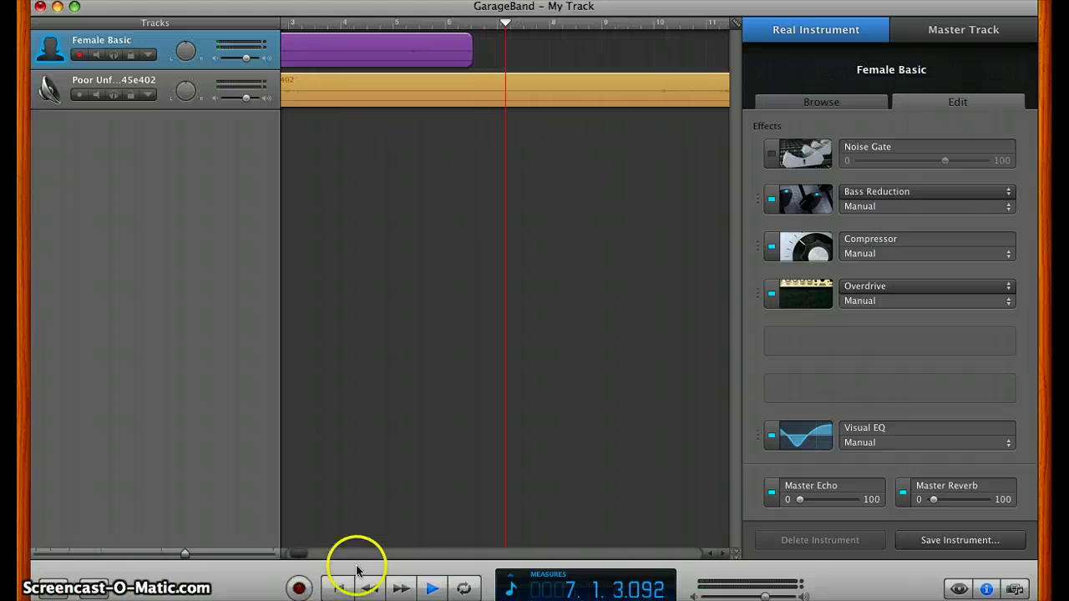
pyautogui.click(427, 590)
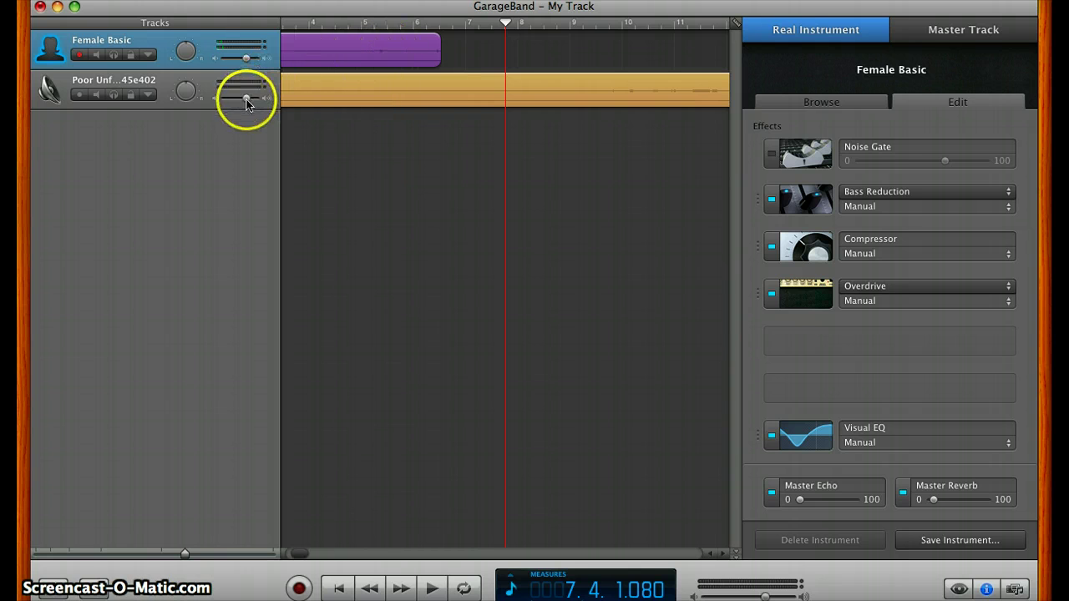
# - Lower the backing track to -7.6 dB and vocal to -5.1 dB; set the Compressor preset to Default
pyautogui.moveTo(245, 100); pyautogui.dragTo(242, 98)
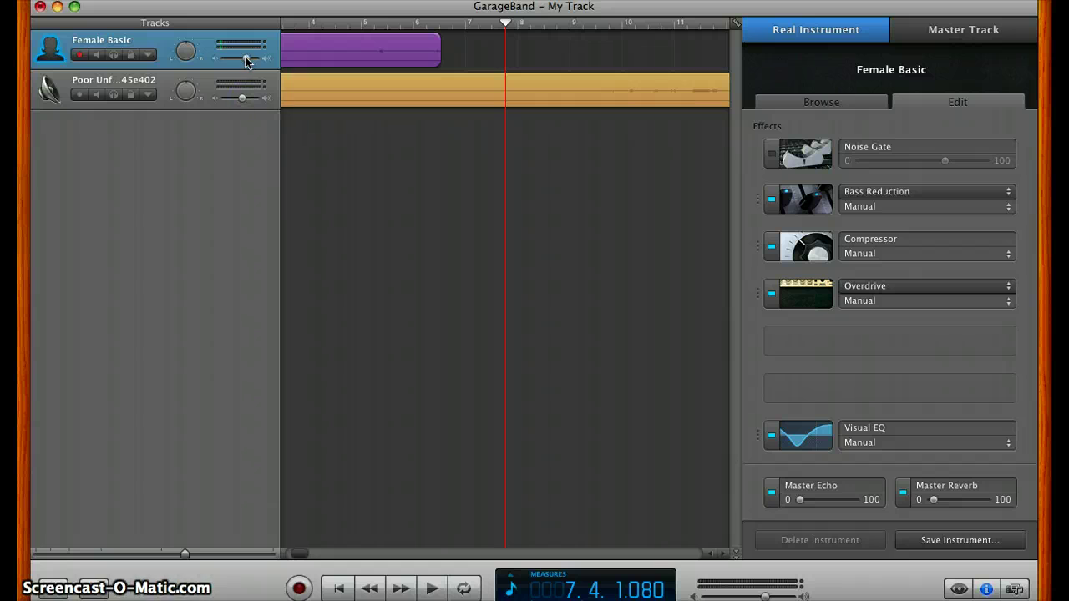
pyautogui.moveTo(246, 59); pyautogui.dragTo(242, 59)
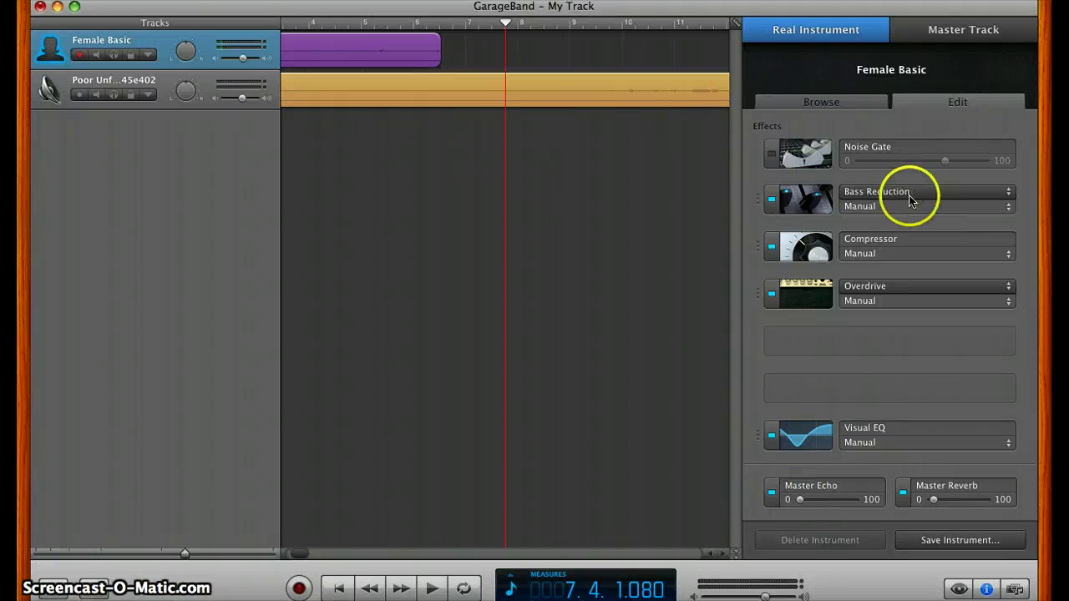
pyautogui.click(906, 250)
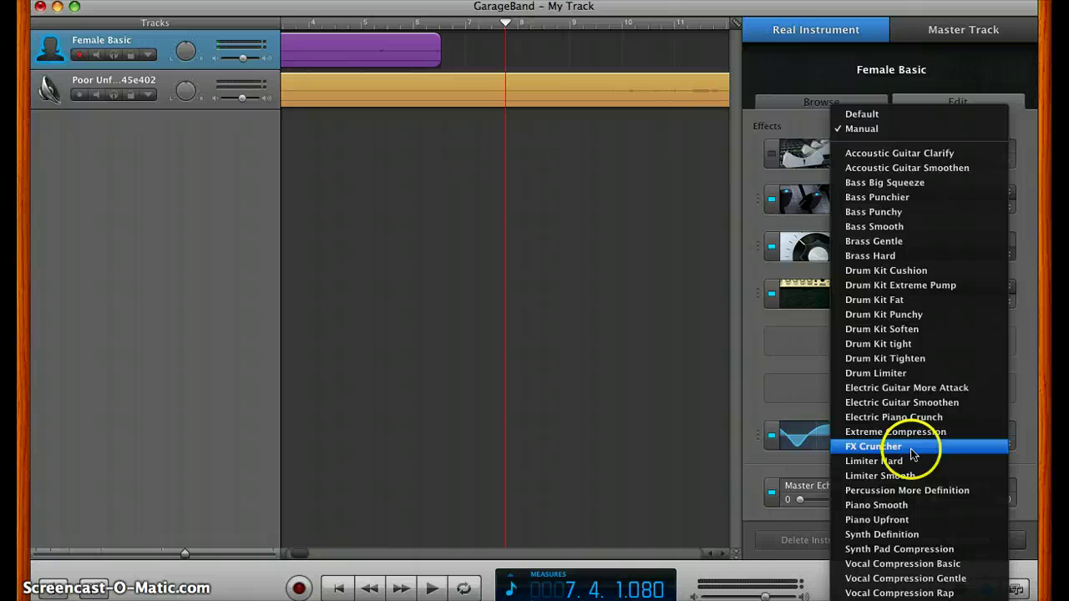
pyautogui.click(873, 115)
pyautogui.click(566, 174)
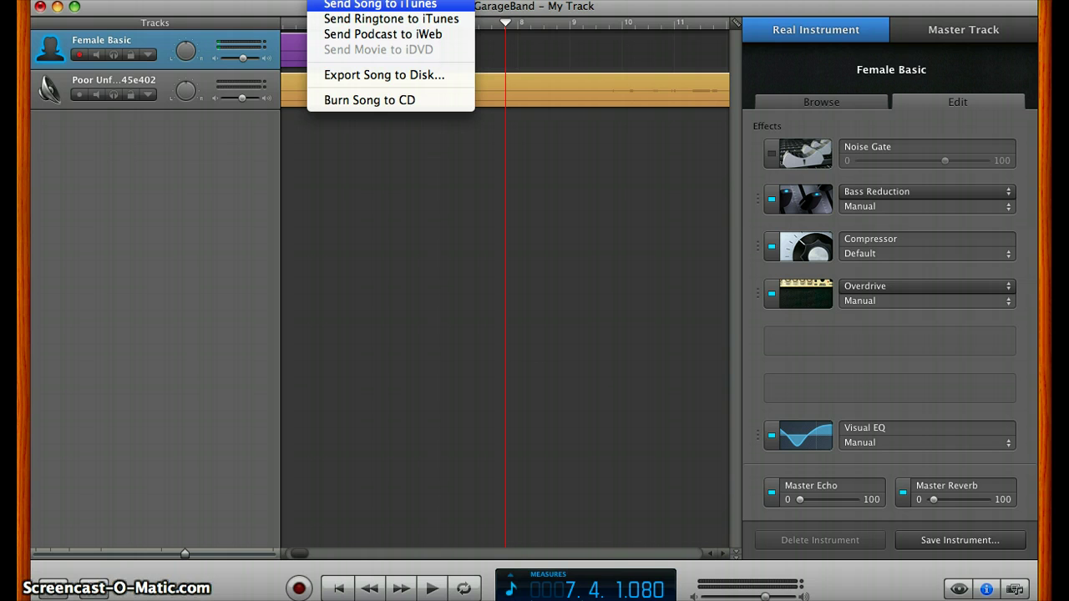
# - Send My Track to iTunes with Share, reviewing the artist and composer fields before confirming
pyautogui.click(380, 4)
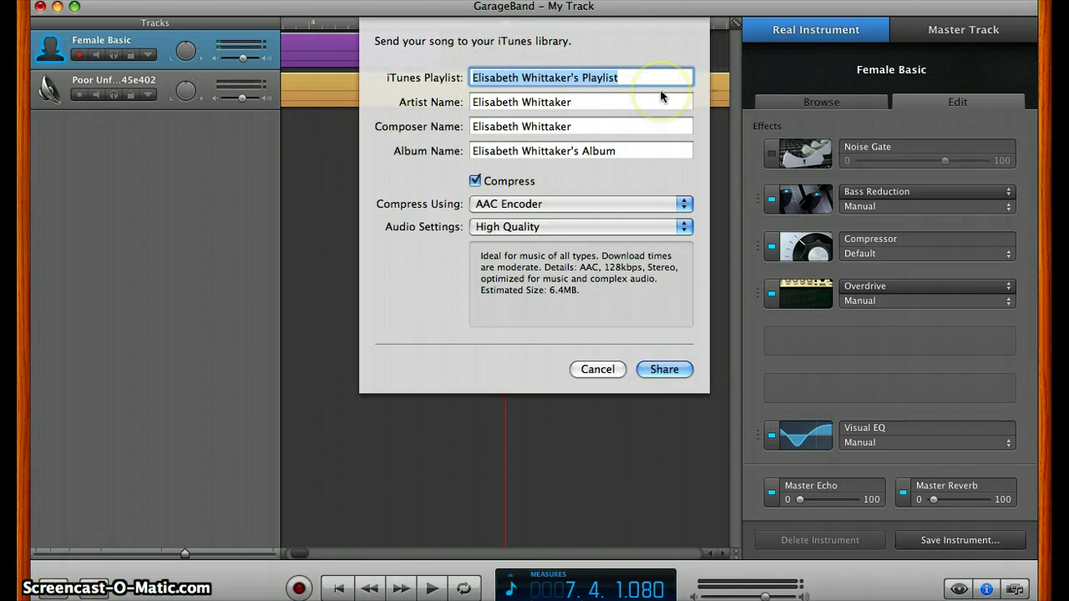
pyautogui.click(582, 102)
pyautogui.click(585, 125)
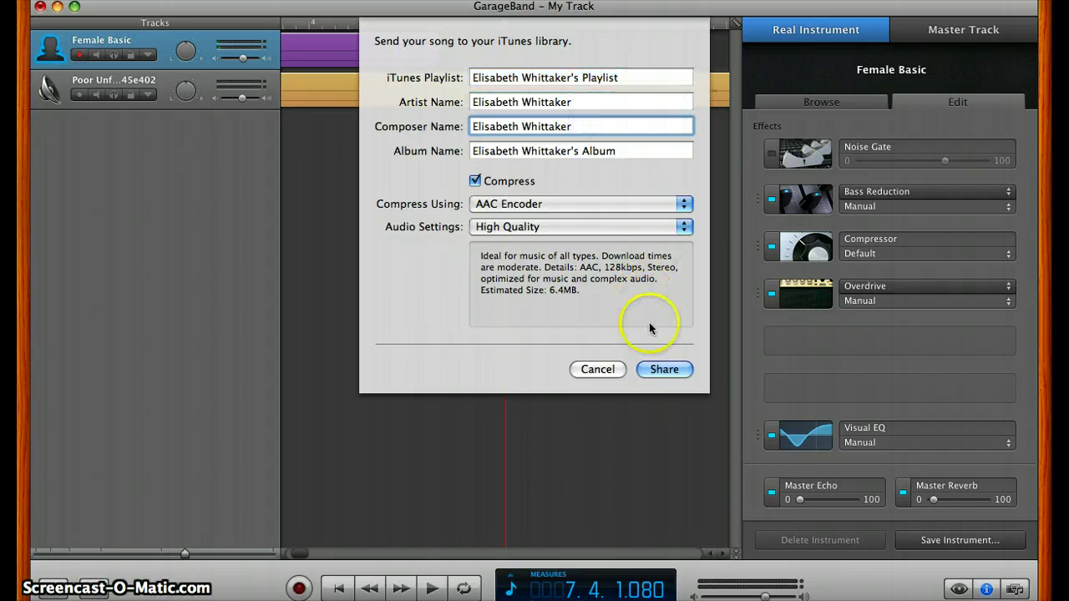
pyautogui.click(653, 370)
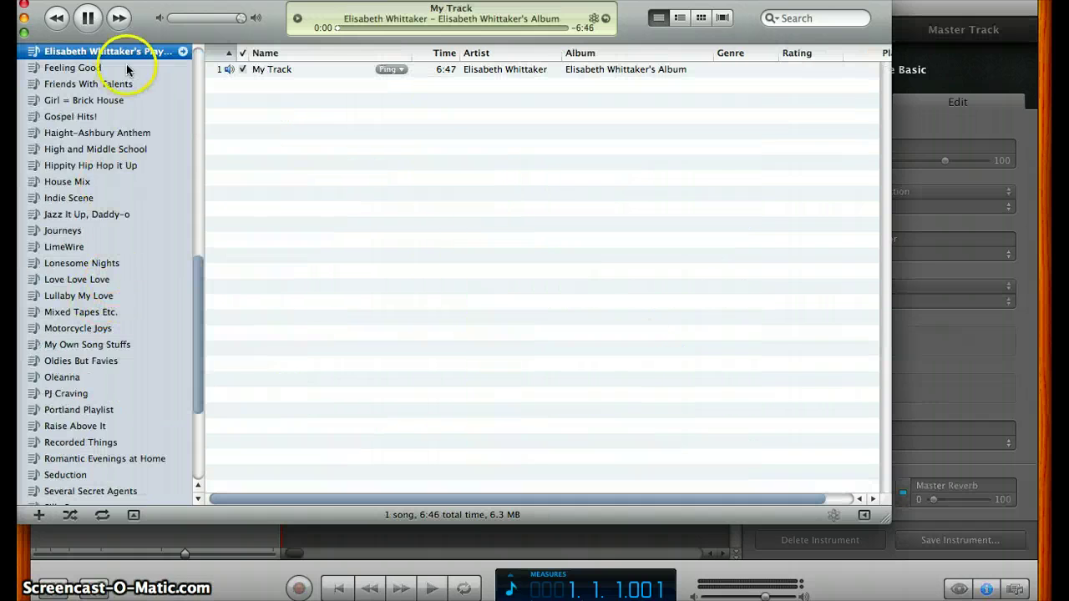
# - Pause the exported My Track playing in its new iTunes playlist
pyautogui.scroll(5, 163, 177)
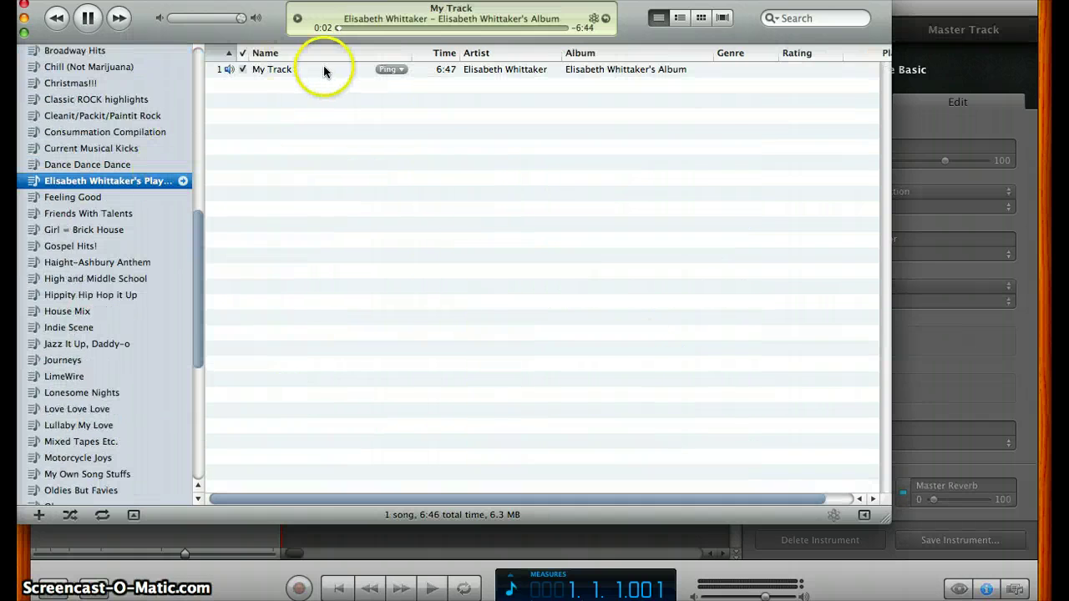
pyautogui.click(87, 17)
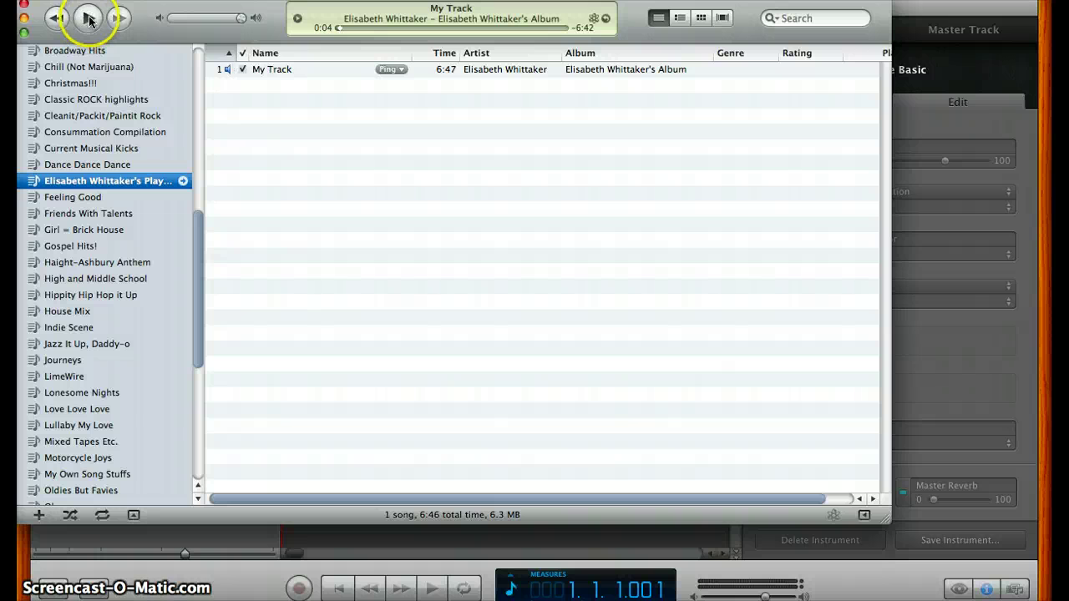